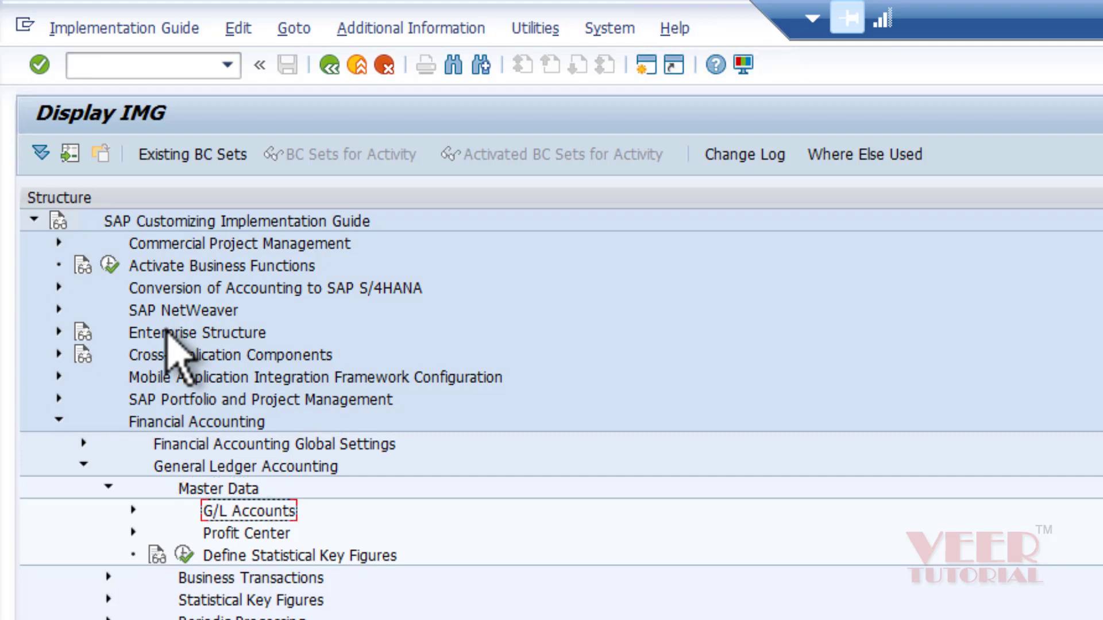
Step: Run Edit Chart of Accounts List under G/L Accounts > Preparations and start a new entry
key(Right)
key(Down)
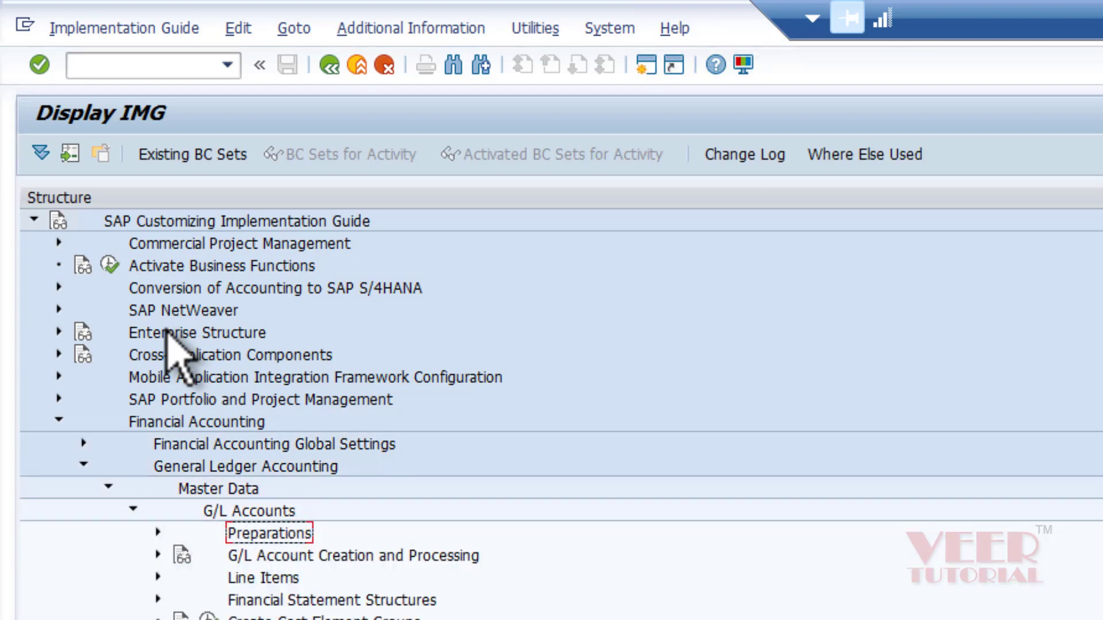
key(Right)
key(Down)
key(Down)
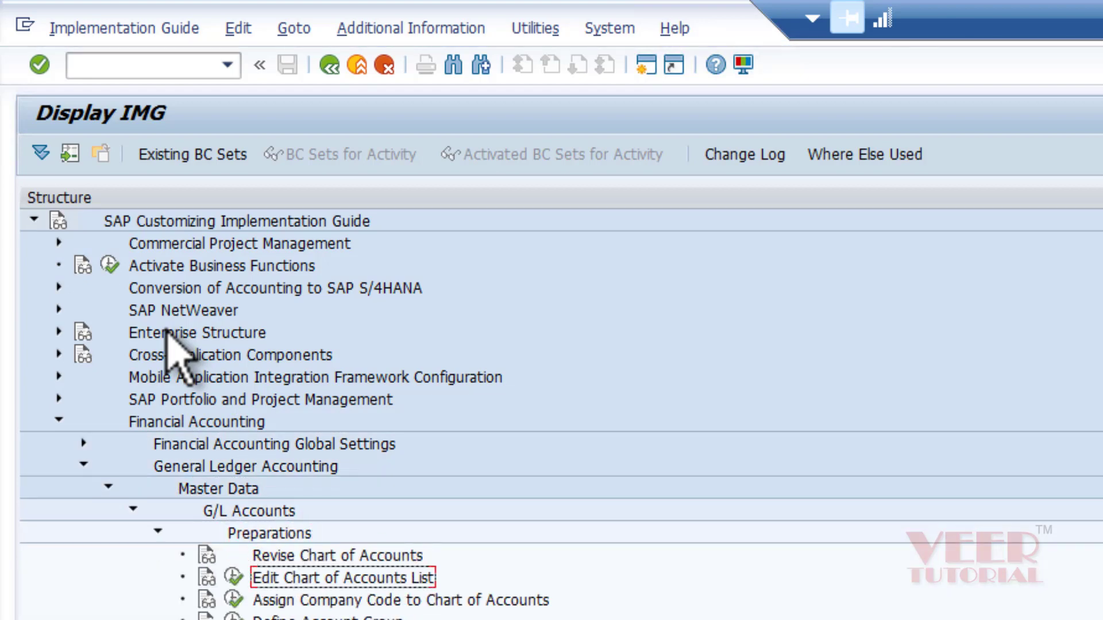
click(234, 576)
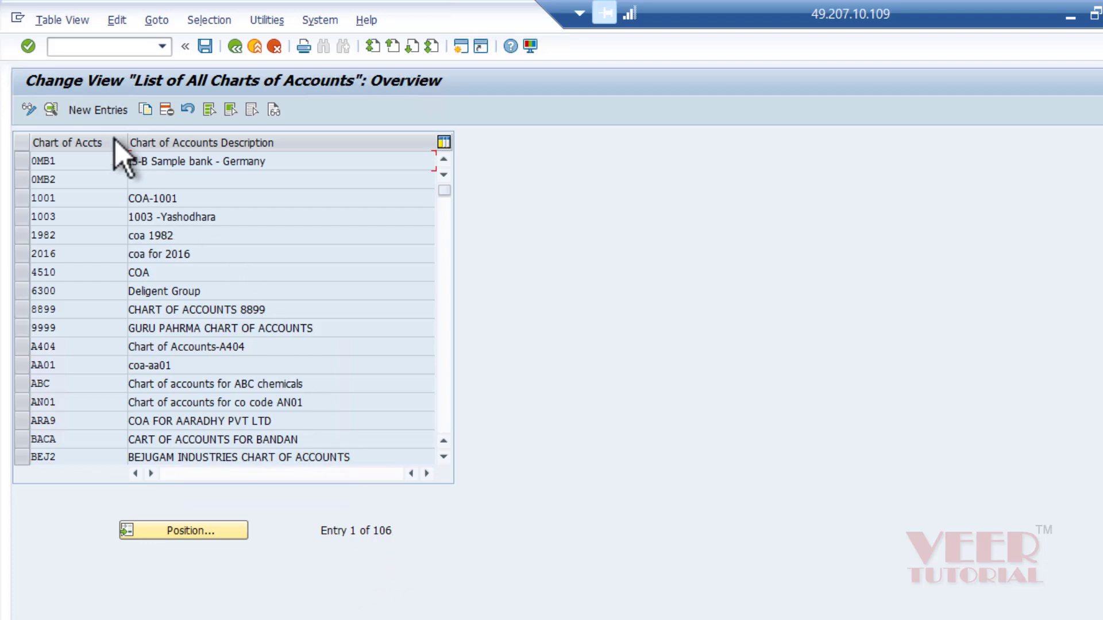
click(101, 109)
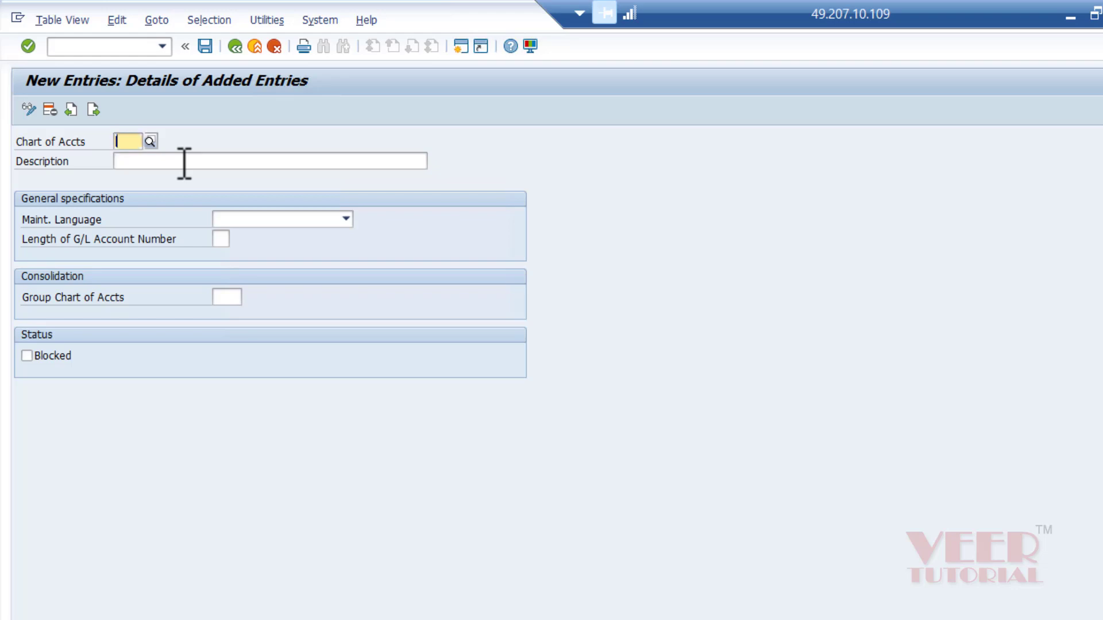
Step: Enter chart of accounts SV01, description 'MAIN CHART OF ACCOUNT ABC LTD', maintenance language EN English
text(sv)
key(BackSpace)
key(BackSpace)
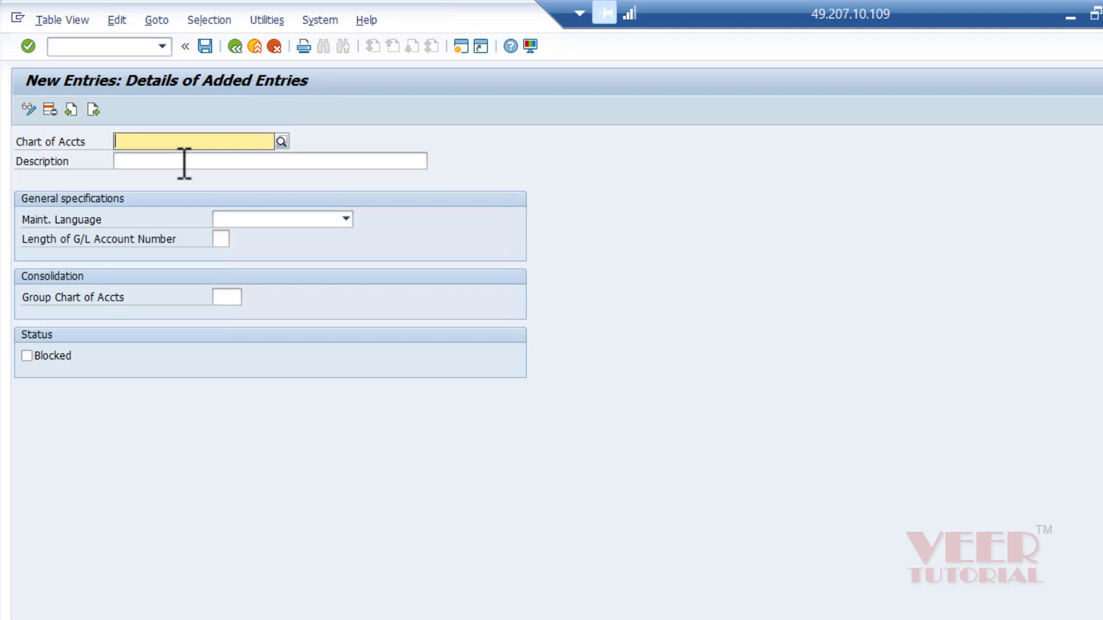
text(SV01)
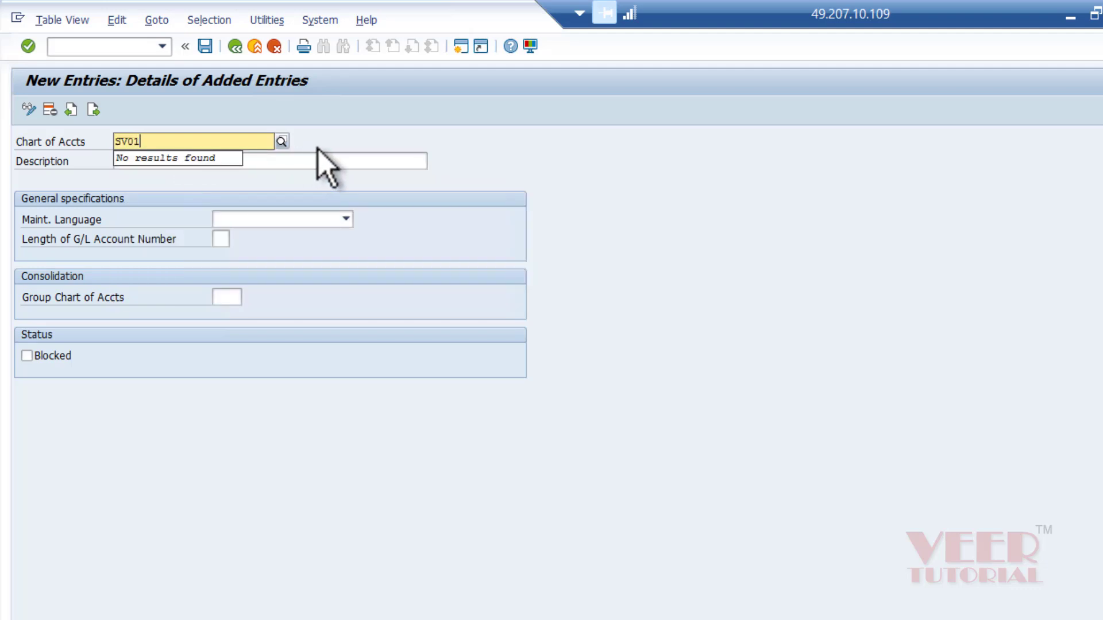
click(316, 165)
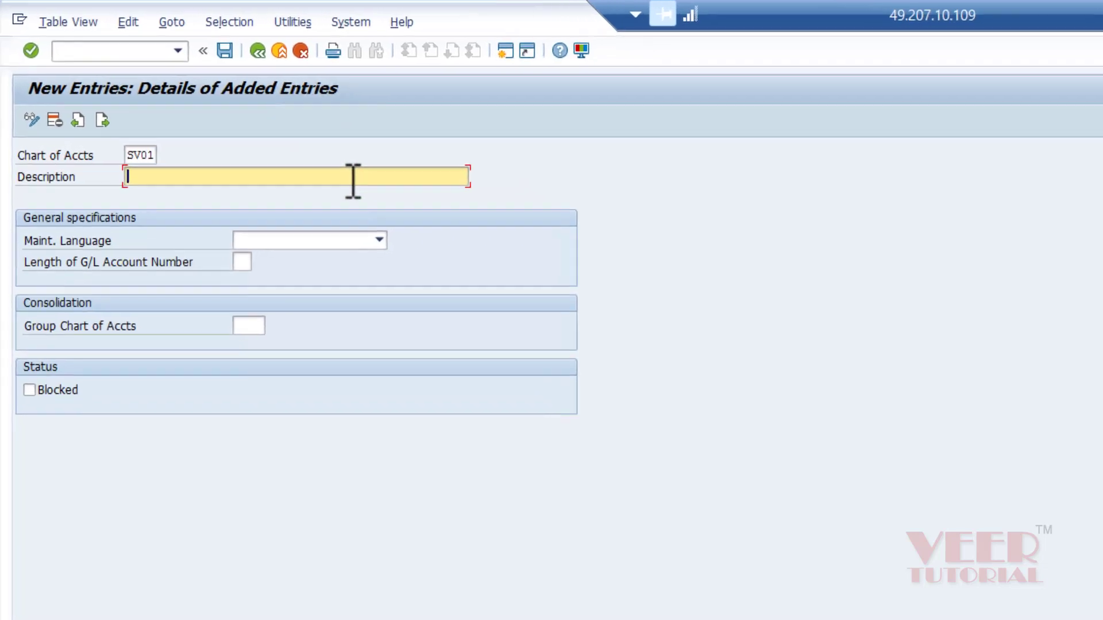
text(MAIN )
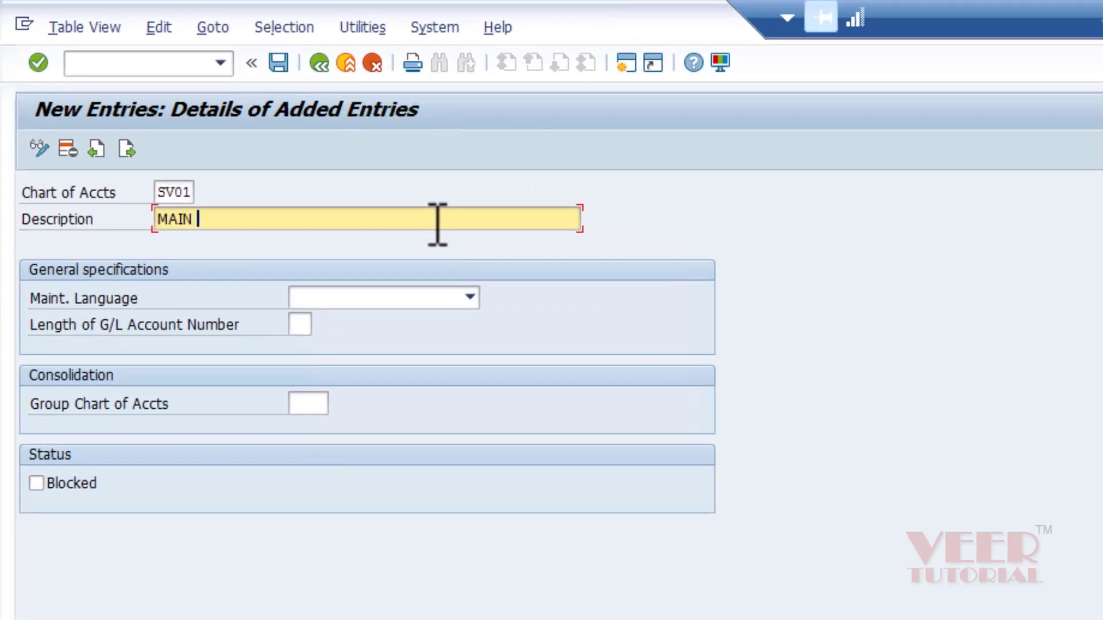
text(CHART OF ACCO)
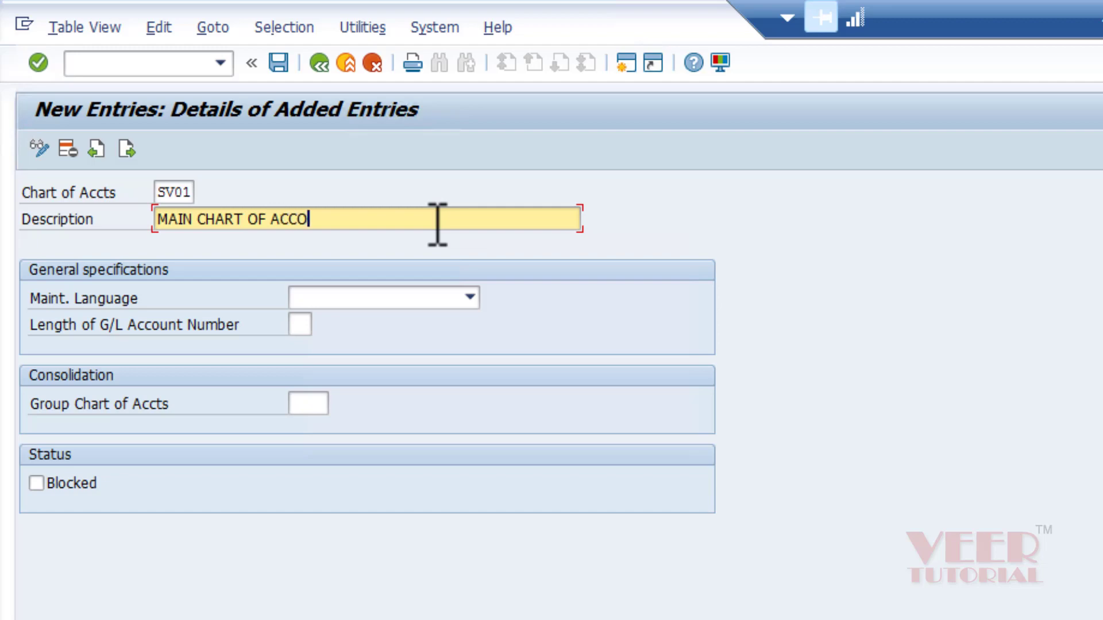
text(UNT ABC LTD)
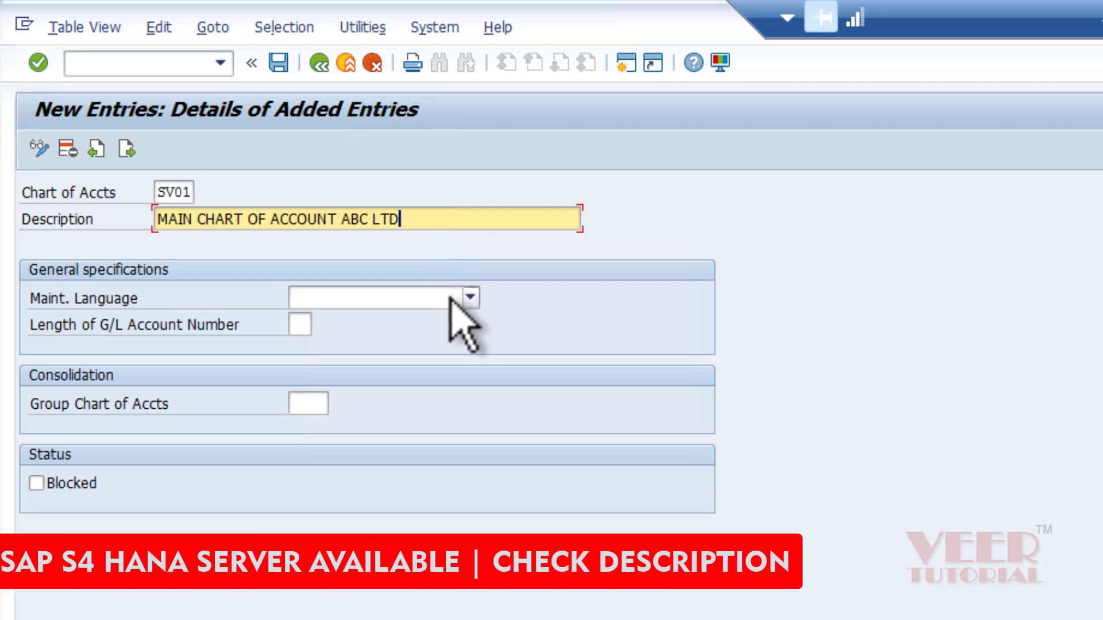
click(451, 297)
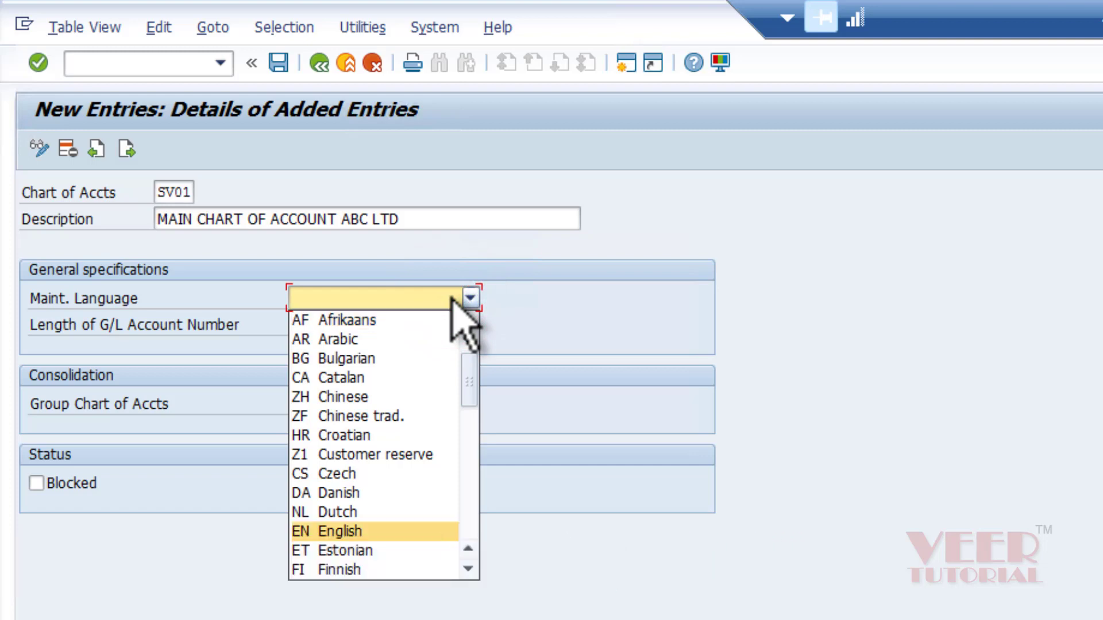
click(374, 525)
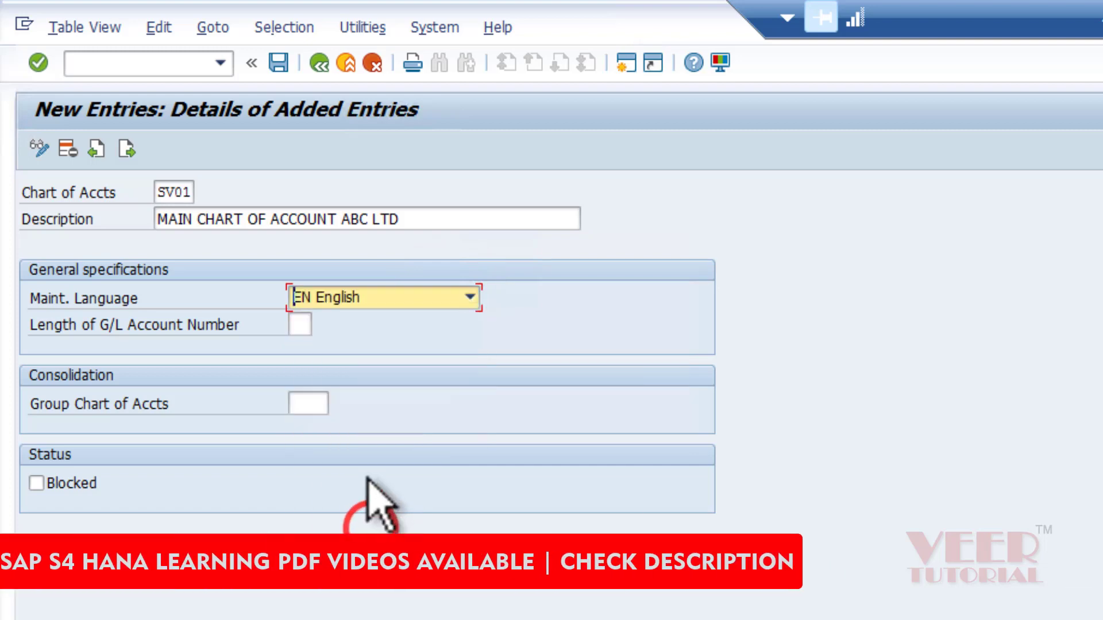
click(298, 324)
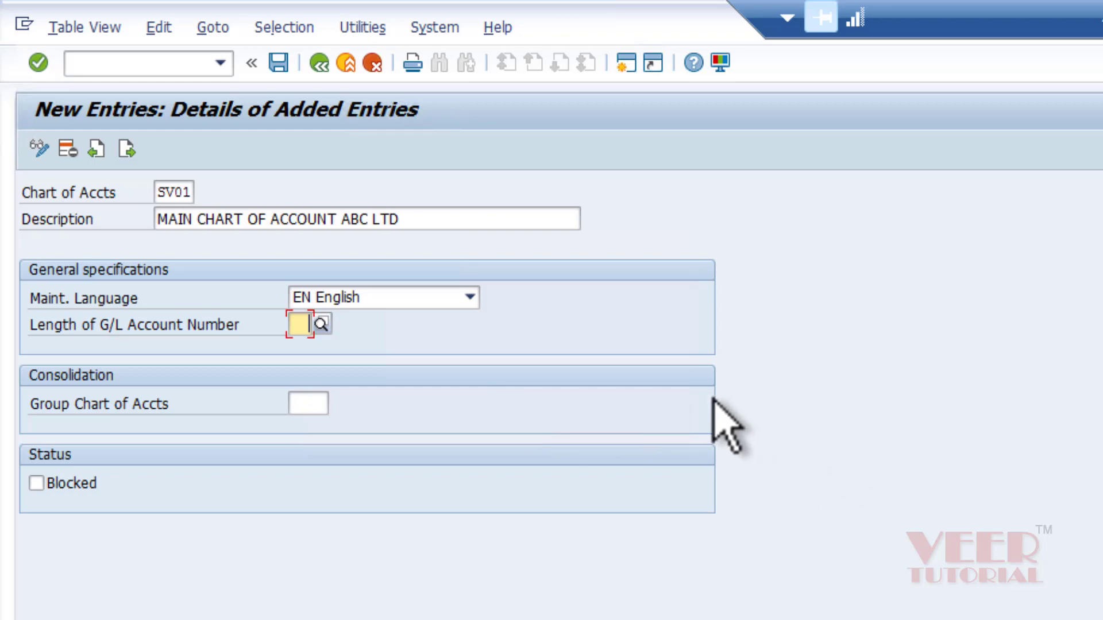
Step: Set the G/L account number length for SV01 to 6, leaving the group chart blank
click(320, 325)
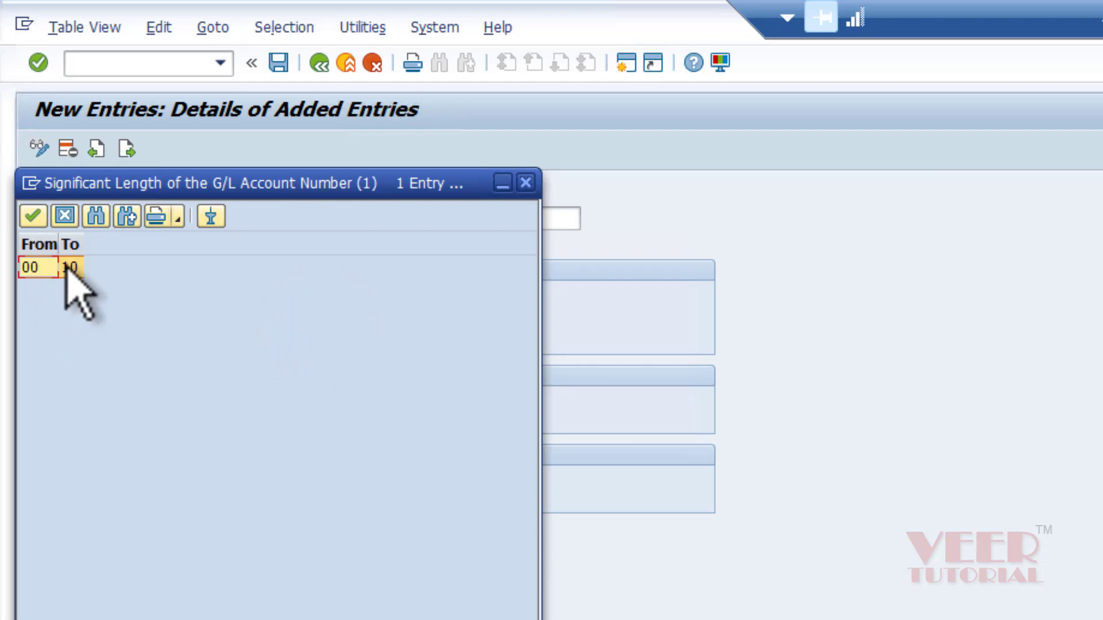
double_click(48, 265)
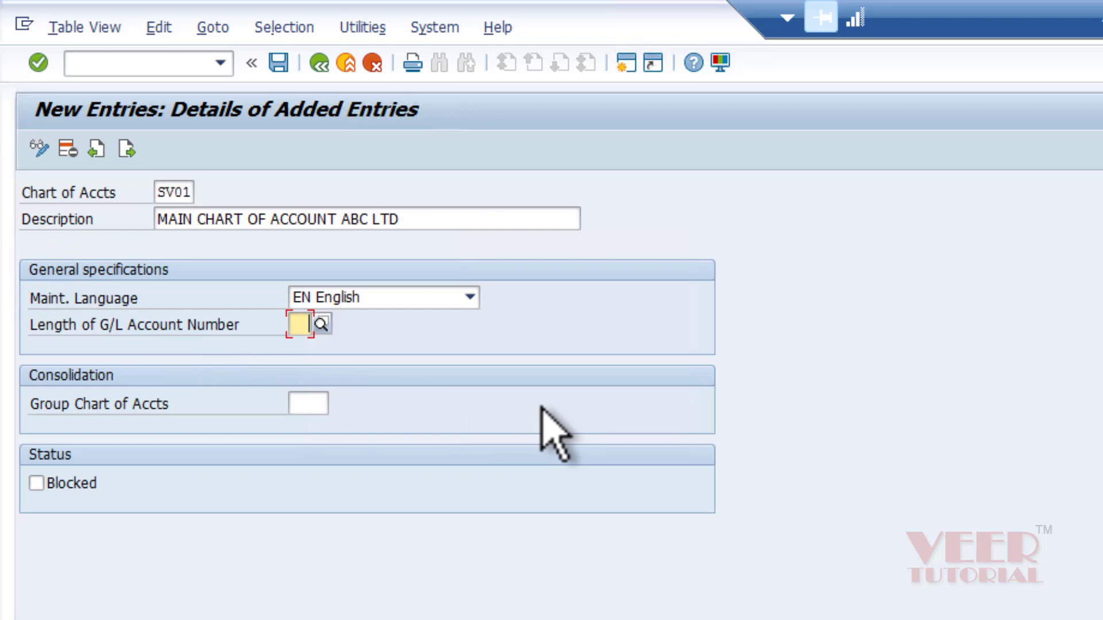
text(6)
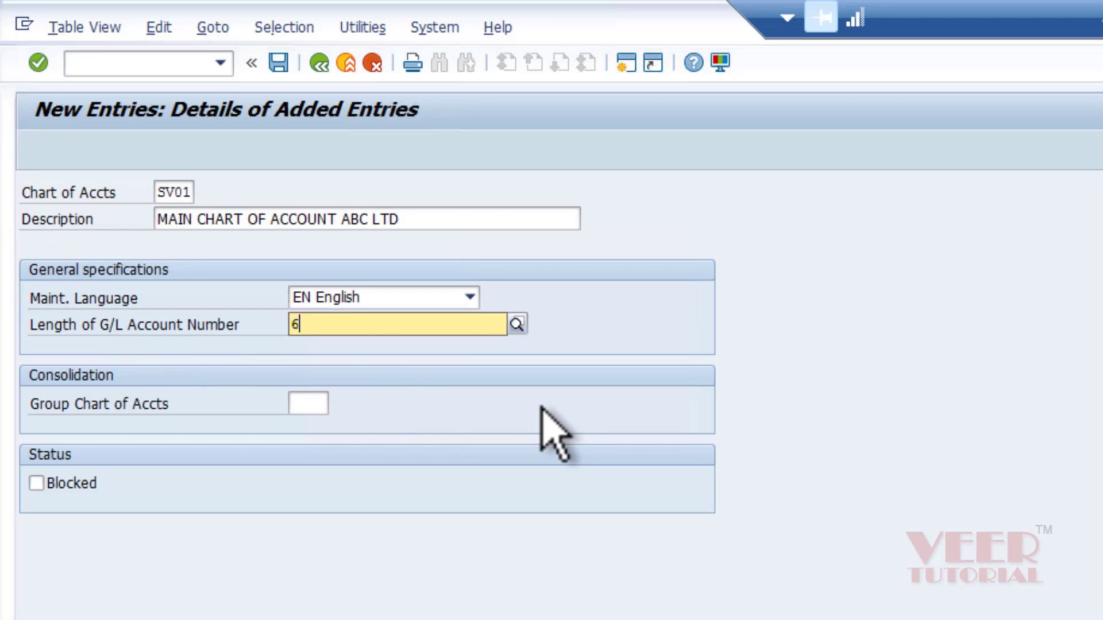
click(541, 407)
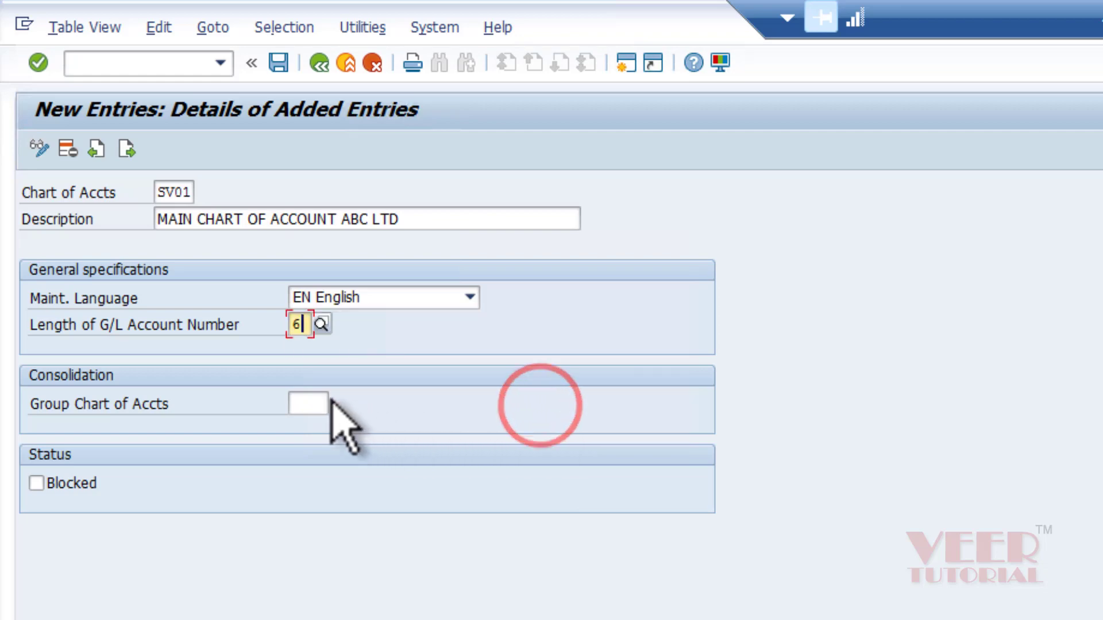
click(309, 403)
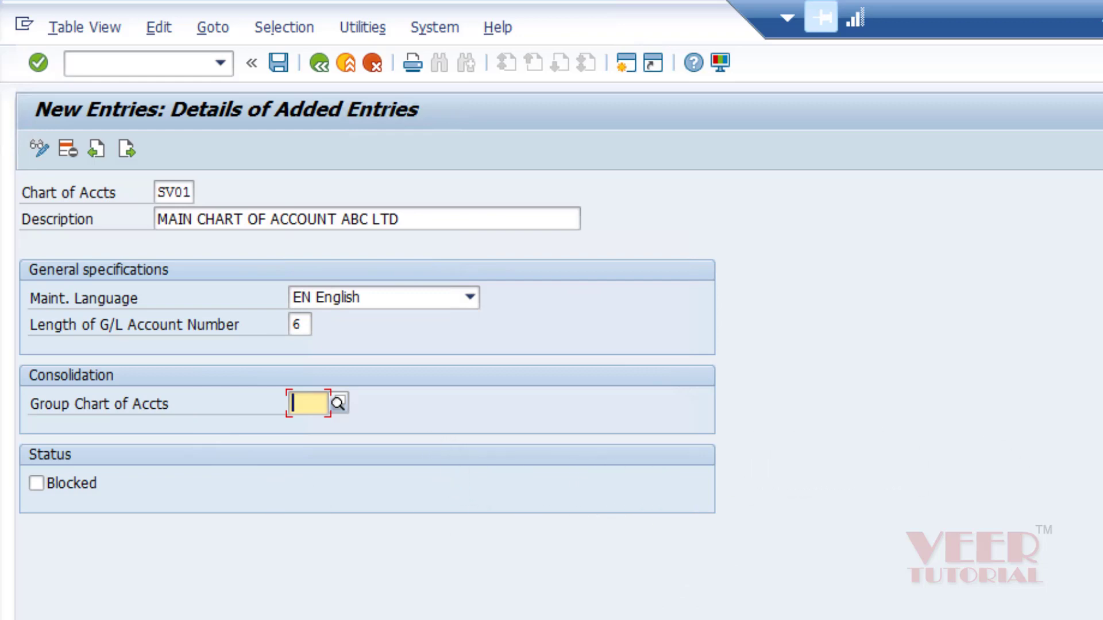
Step: Save chart of accounts SV01 under the customizing request and return to the IMG tree
click(279, 62)
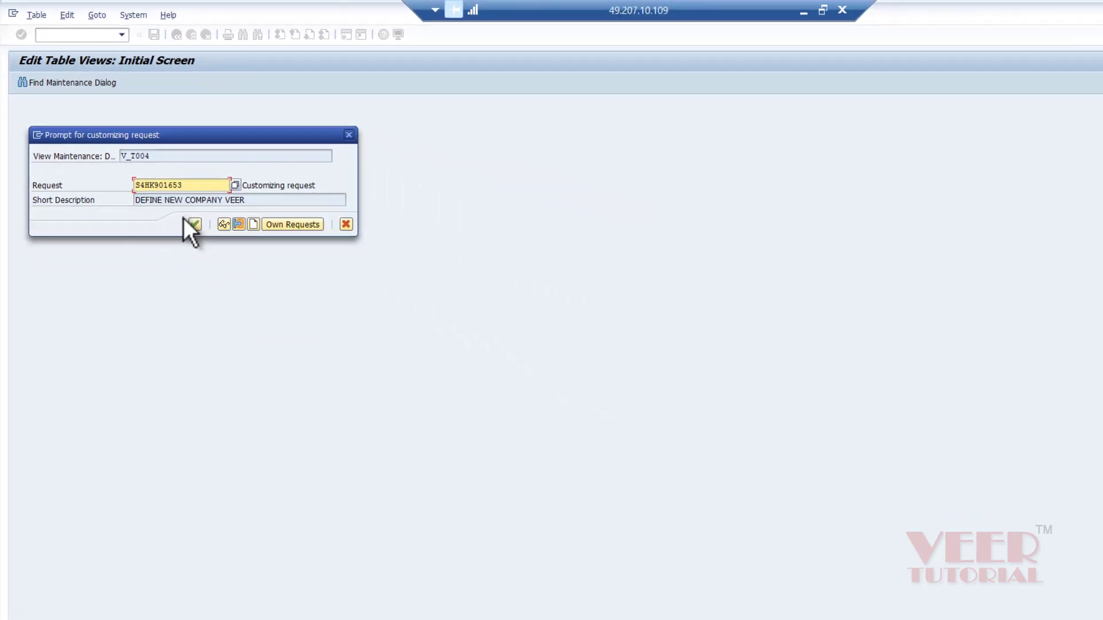
click(193, 222)
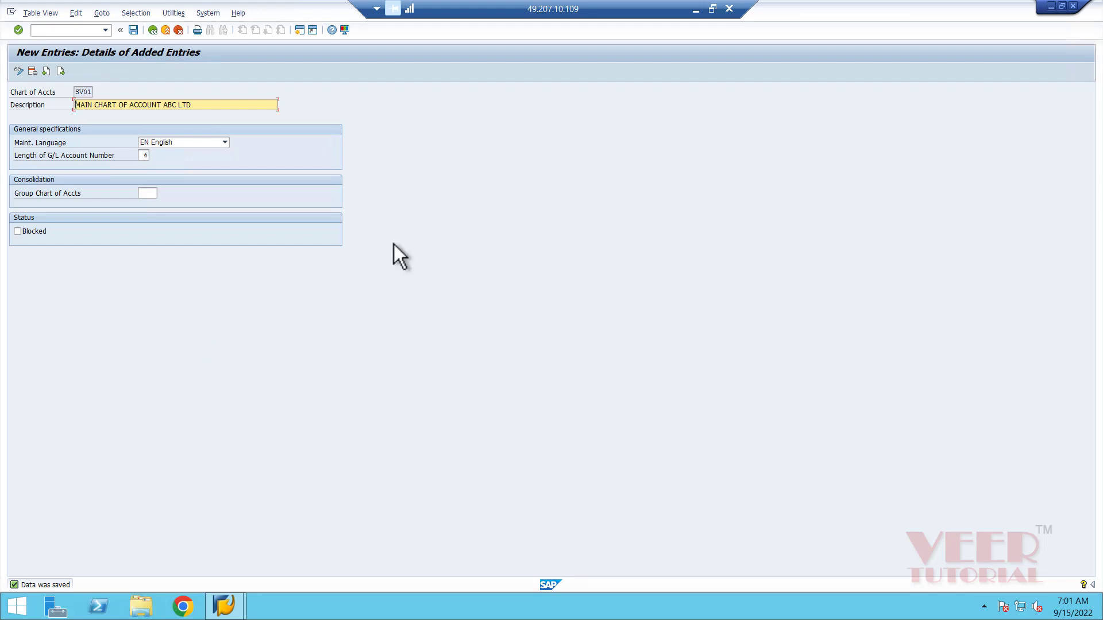
click(159, 24)
click(154, 30)
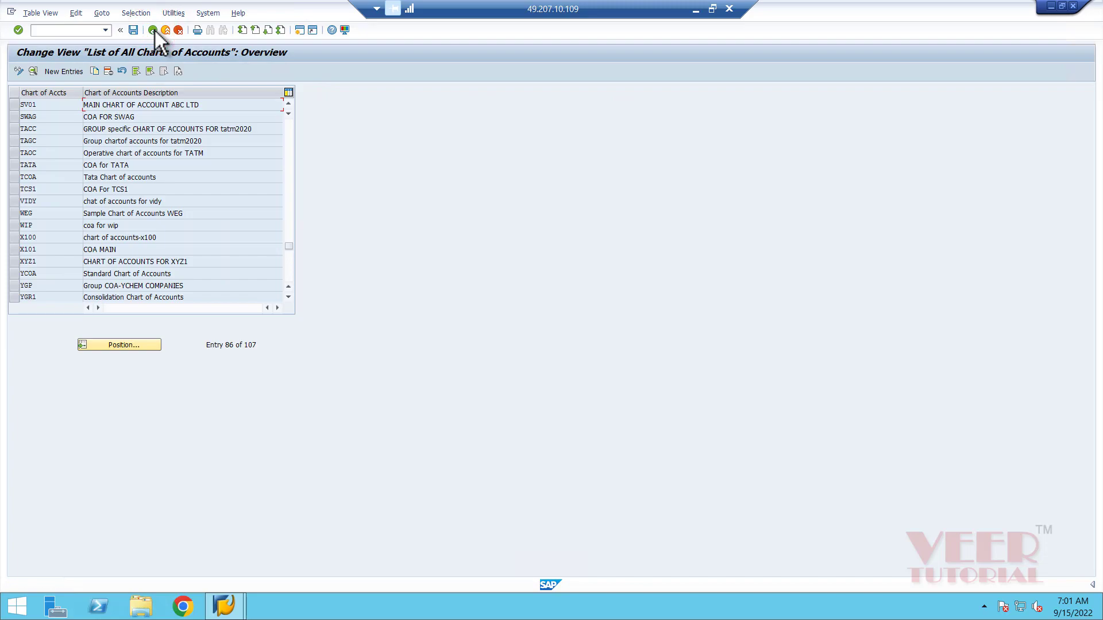
click(154, 30)
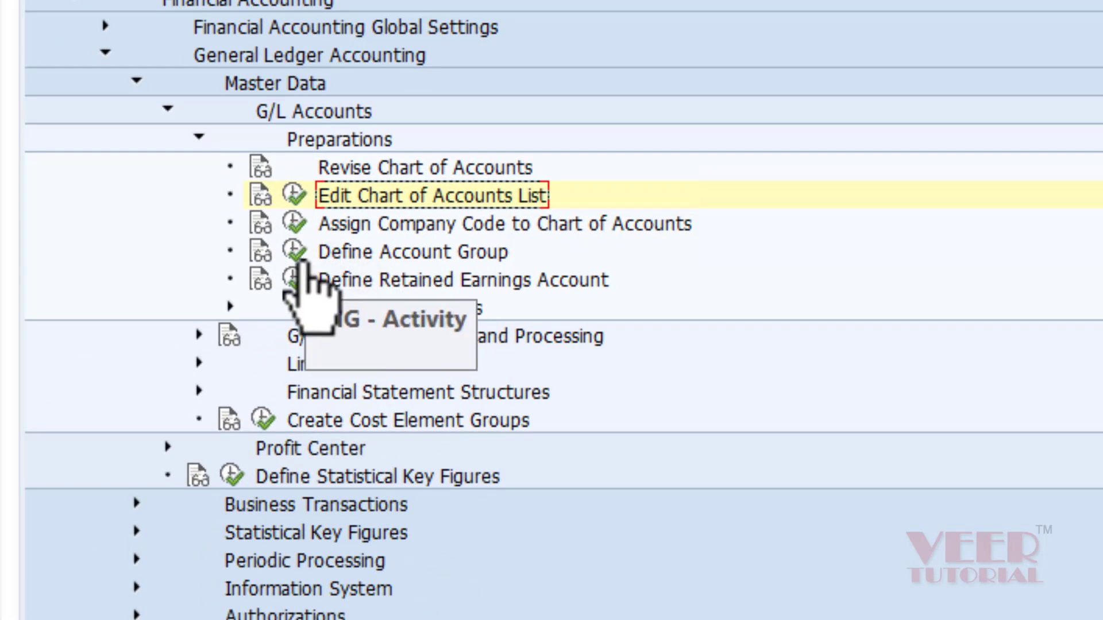
Step: Execute Assign Company Code to Chart of Accounts from G/L Accounts > Preparations
click(293, 221)
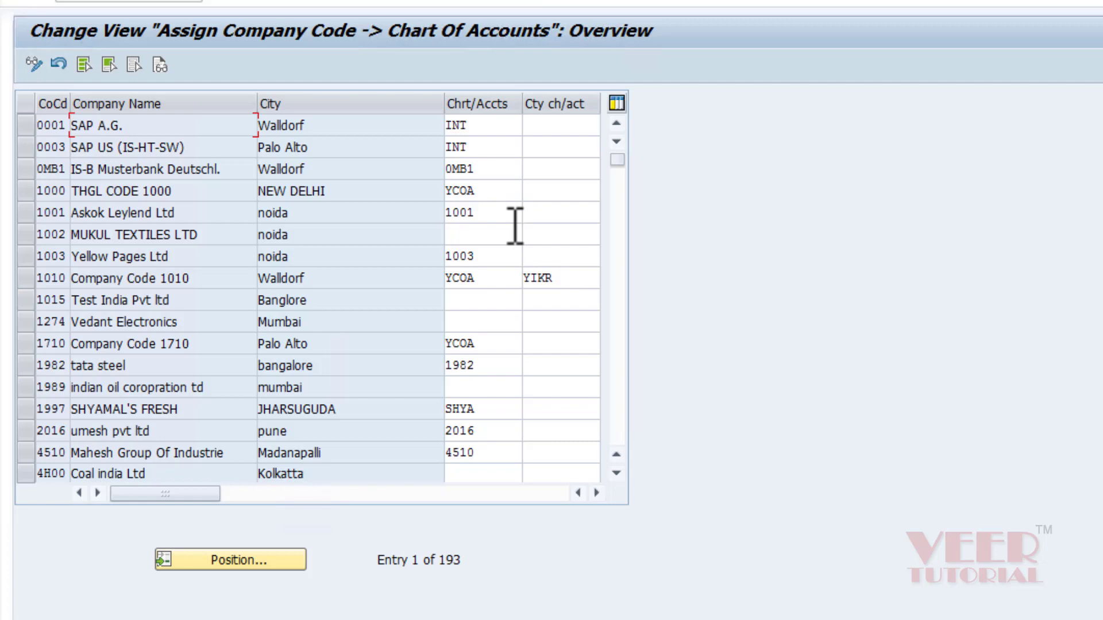
Step: Position to company code SVIN and enter chart of accounts SV01 for SVIN and SVUS
click(261, 562)
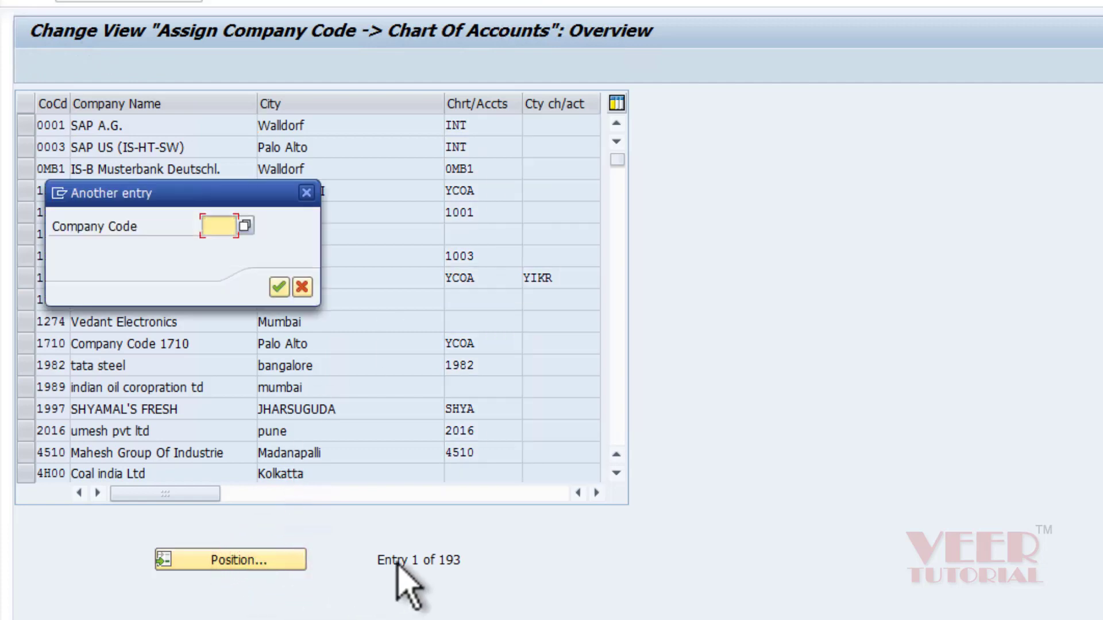
text(SV)
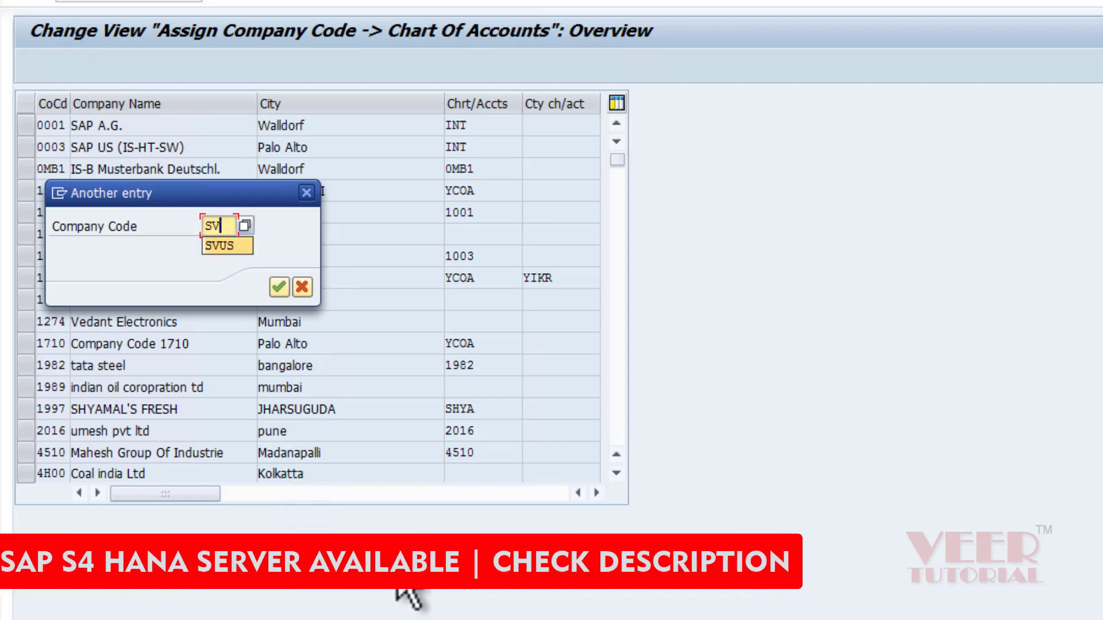
text(IN)
key(Return)
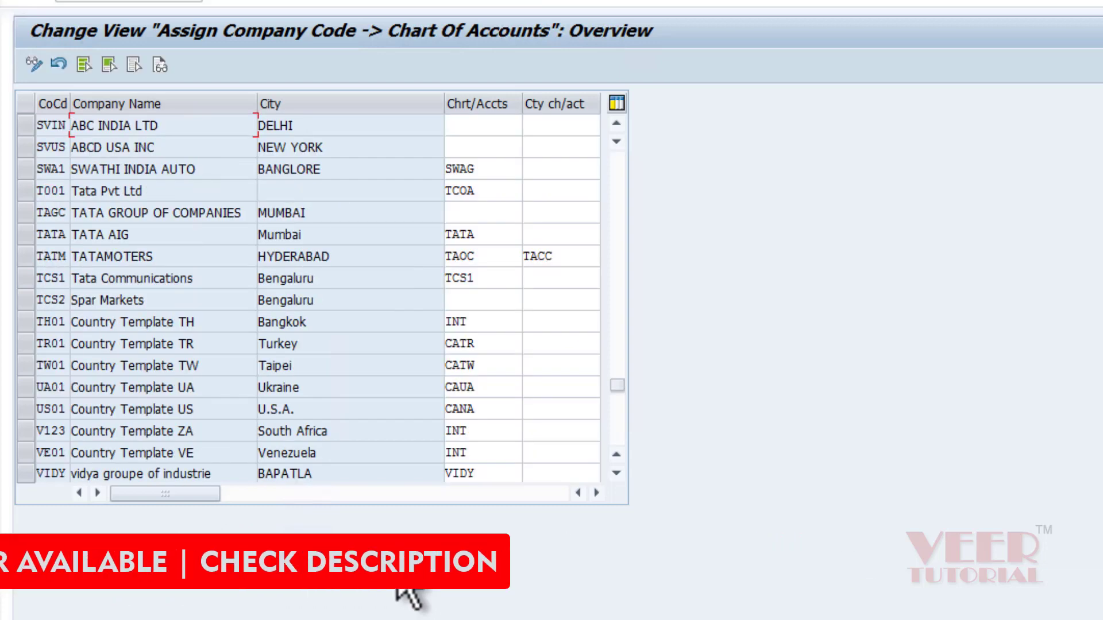
click(470, 126)
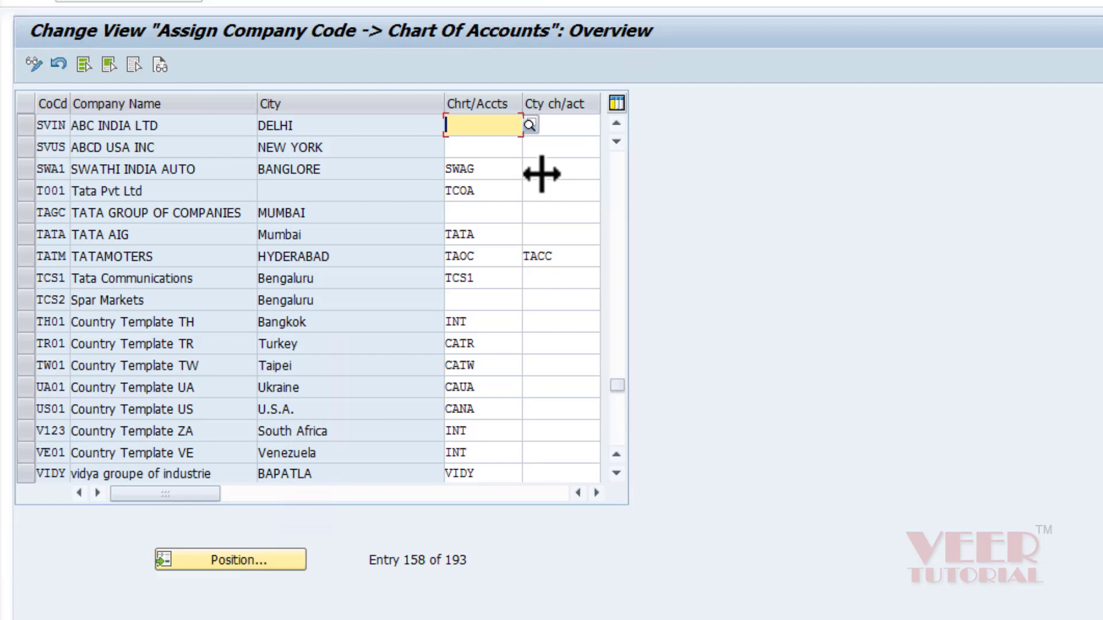
text(SV01)
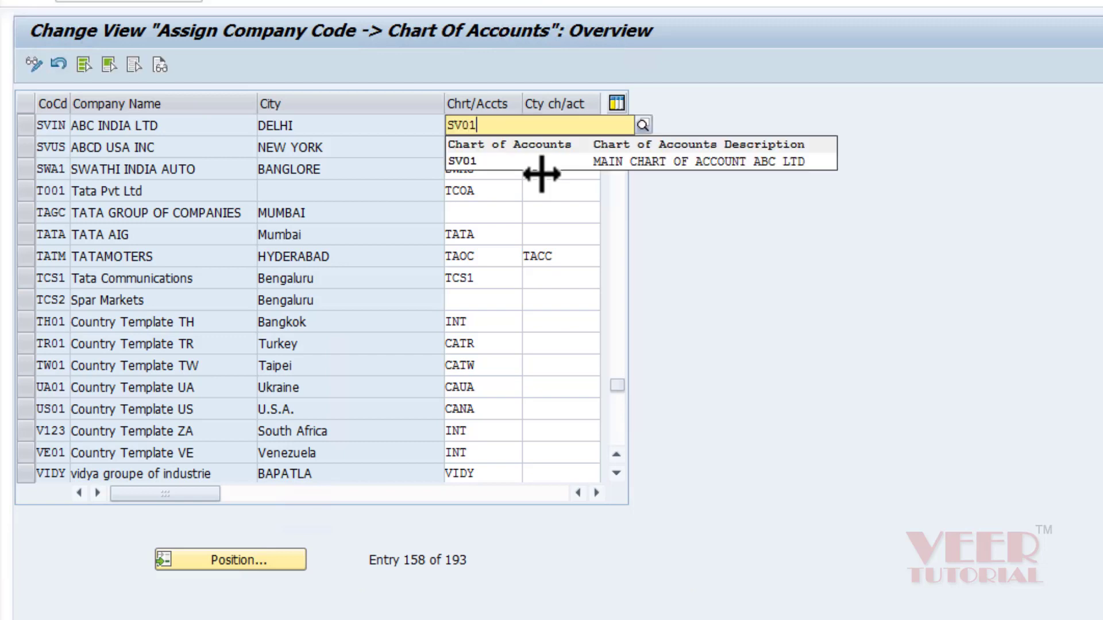
key(Down)
key(Return)
key(Down)
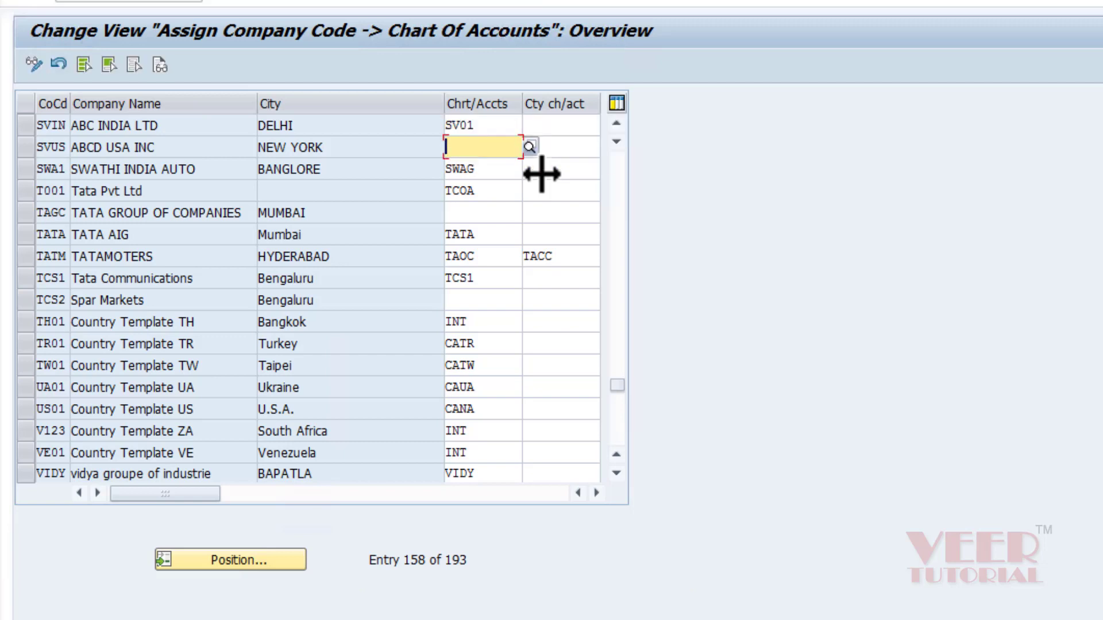
text(S)
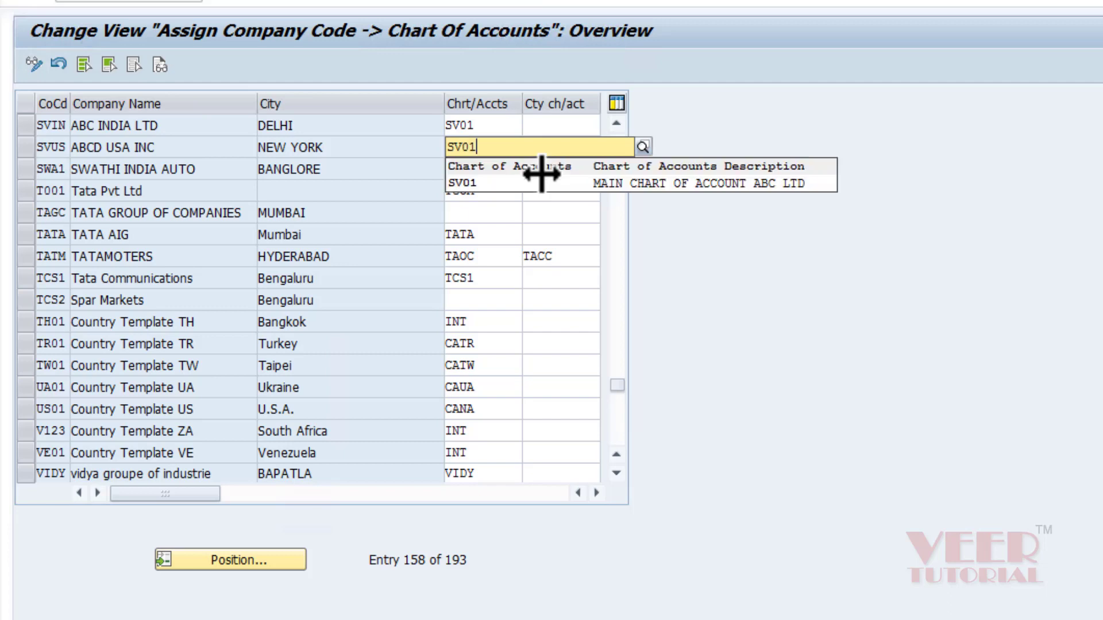
text(V01)
key(Down)
key(Return)
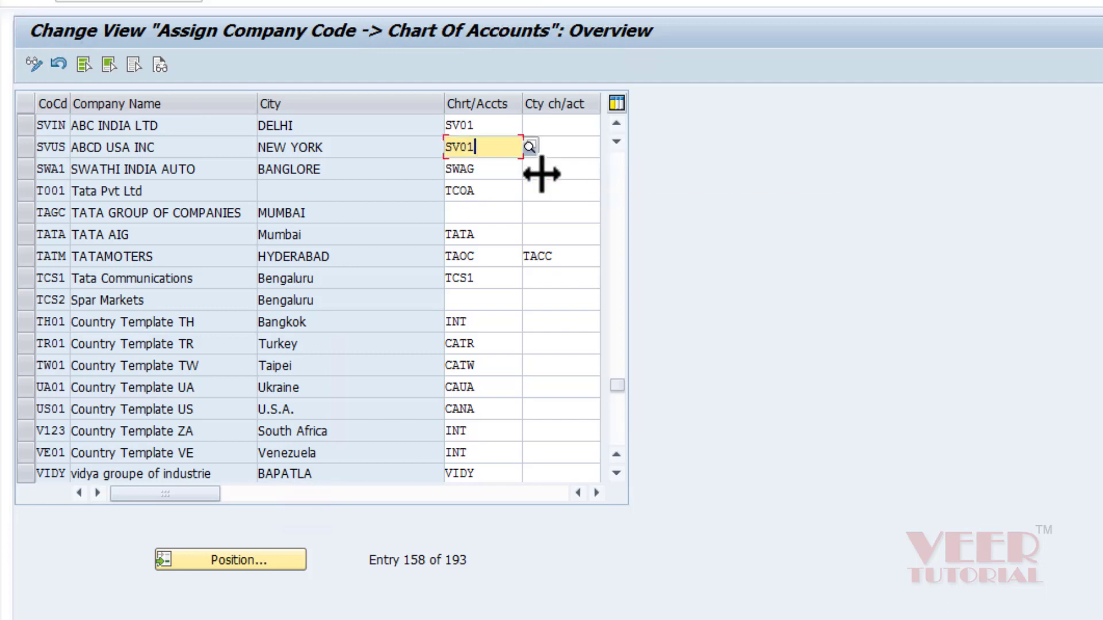
Step: Save the company code assignments under the customizing request and return to the IMG
click(237, 3)
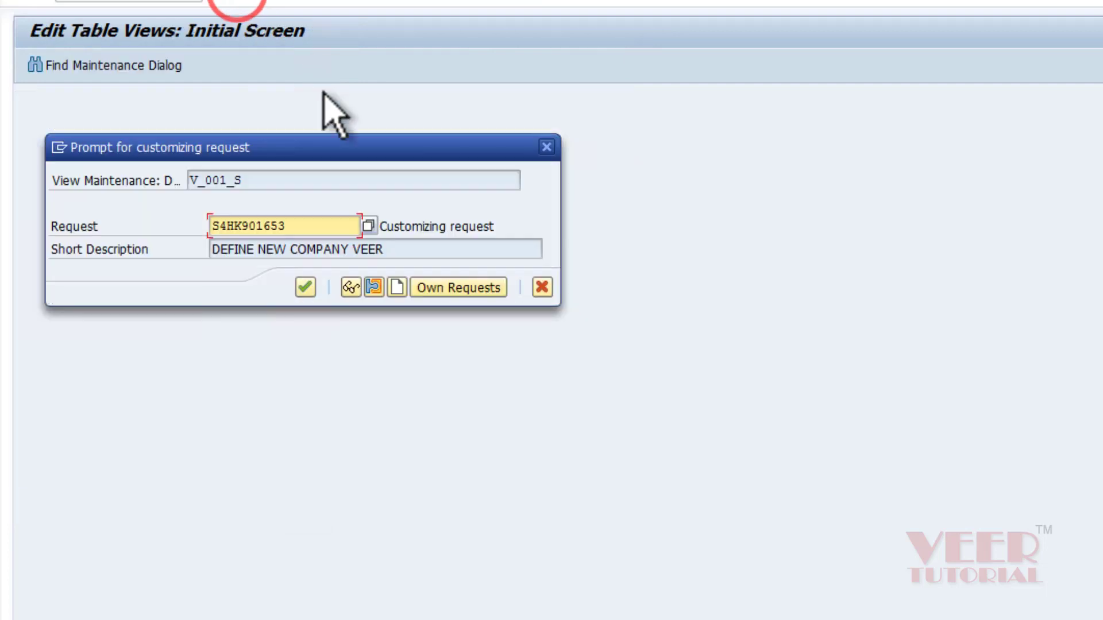
click(305, 287)
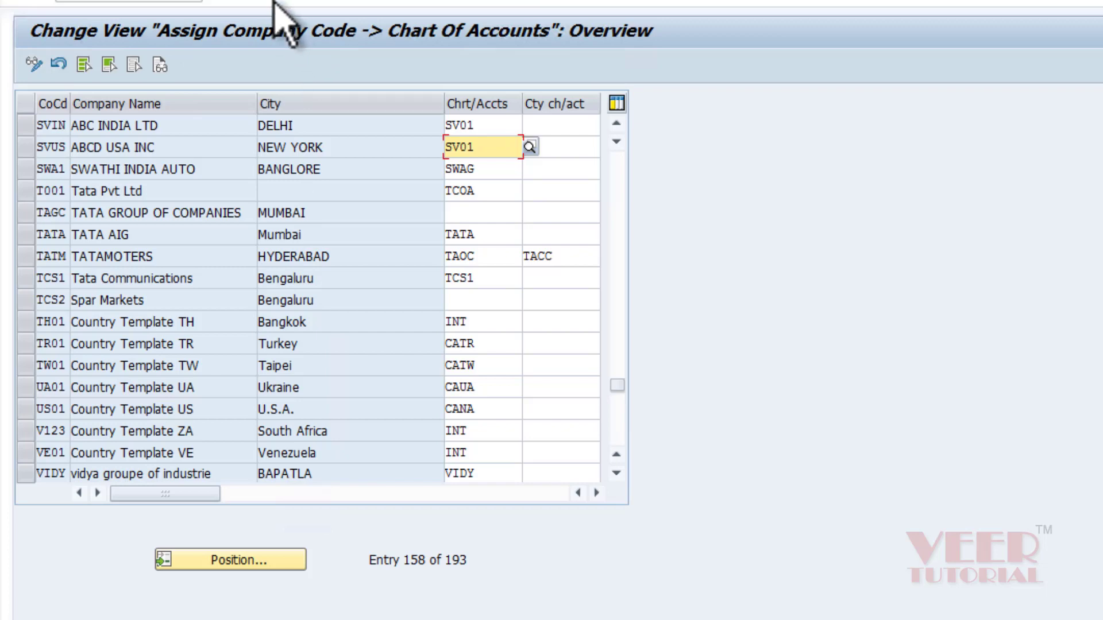
click(280, 2)
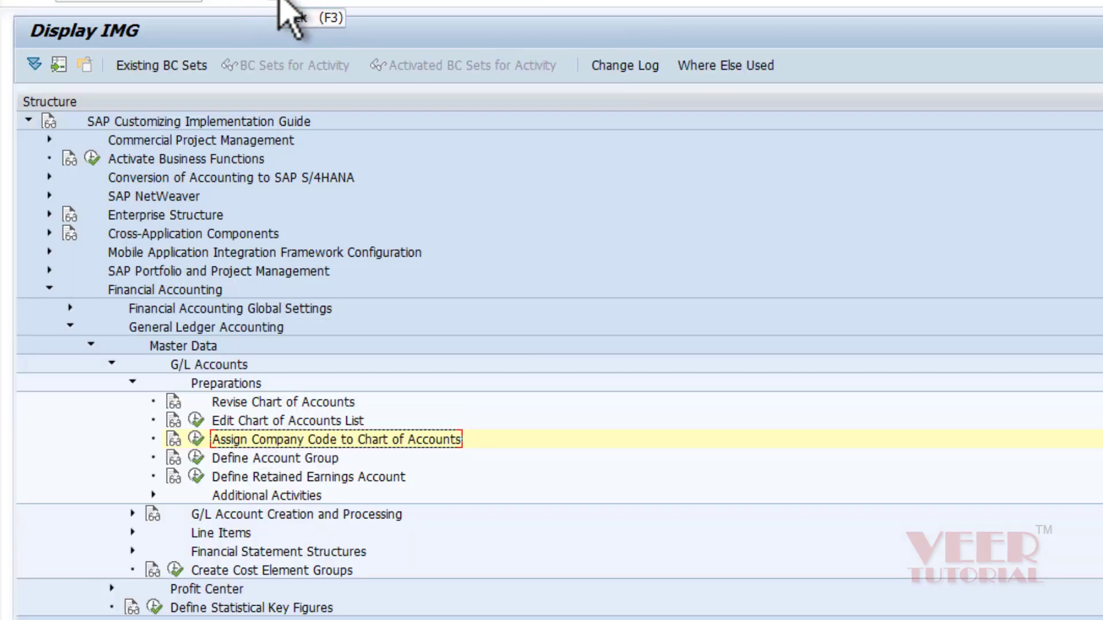